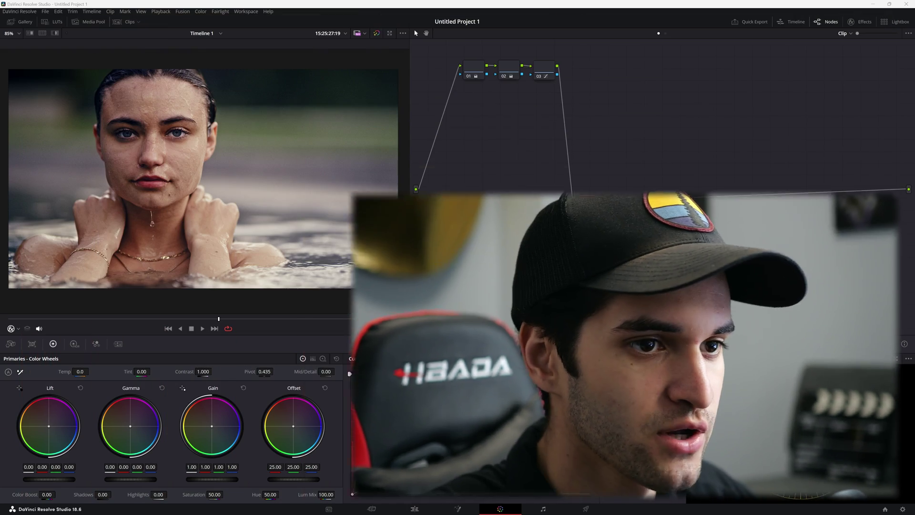
Move node 04 below the serial chain of nodes 01–03, connected after node 03.
drag(568, 216, 534, 216)
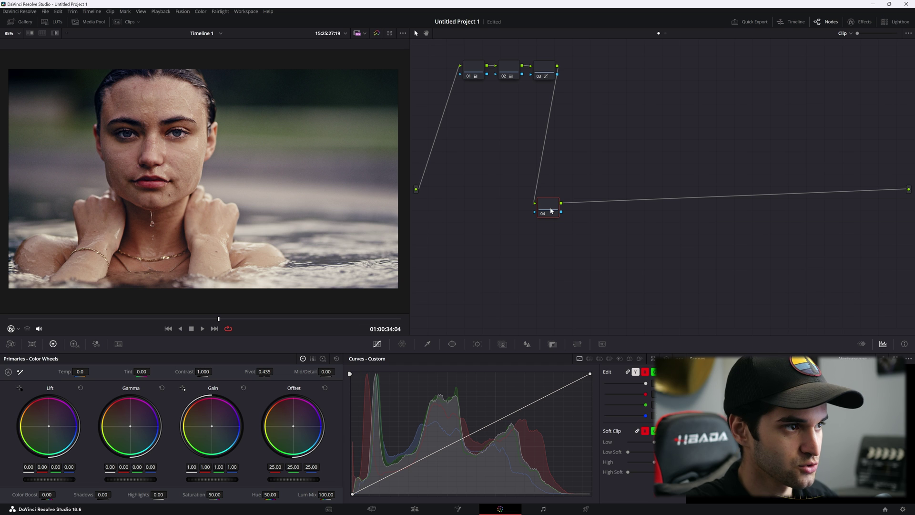
drag(550, 209, 549, 206)
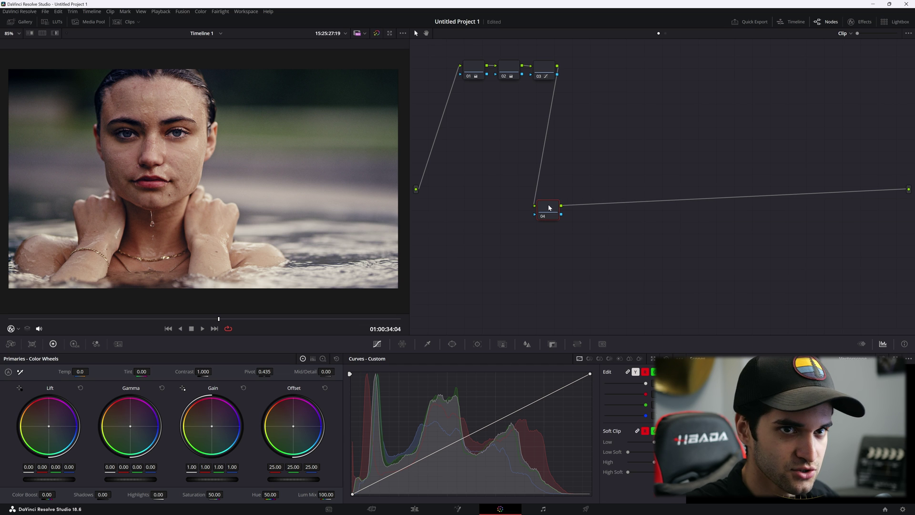
Search the Effects library for 'REF', apply Face Refinement to node 04, and select it.
click(861, 23)
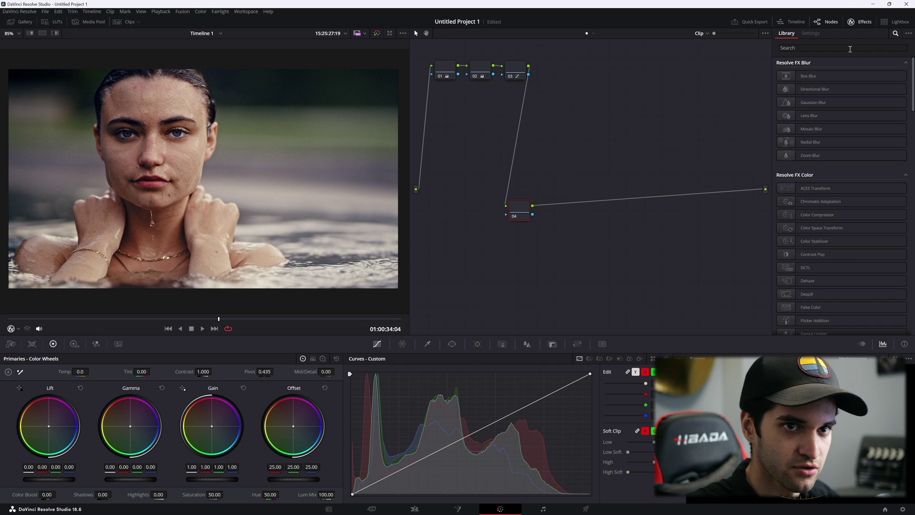
click(850, 48)
text(REF)
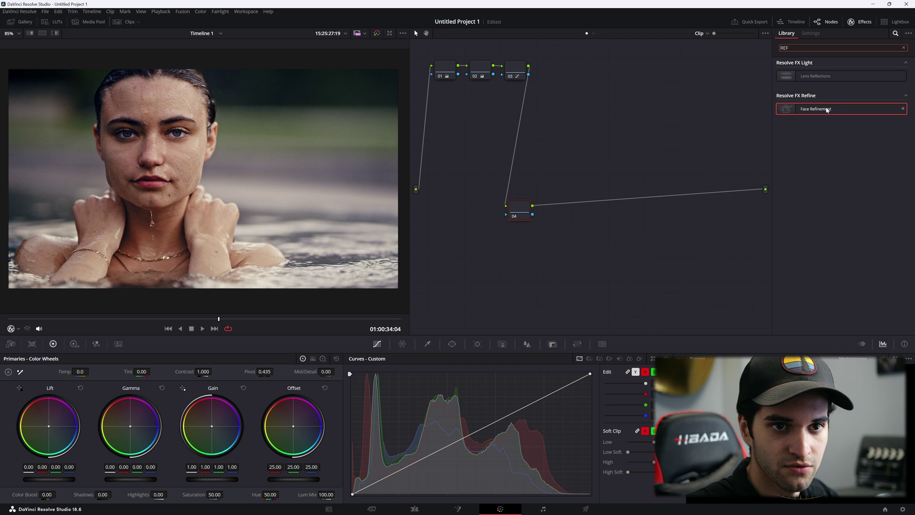
drag(820, 113, 524, 214)
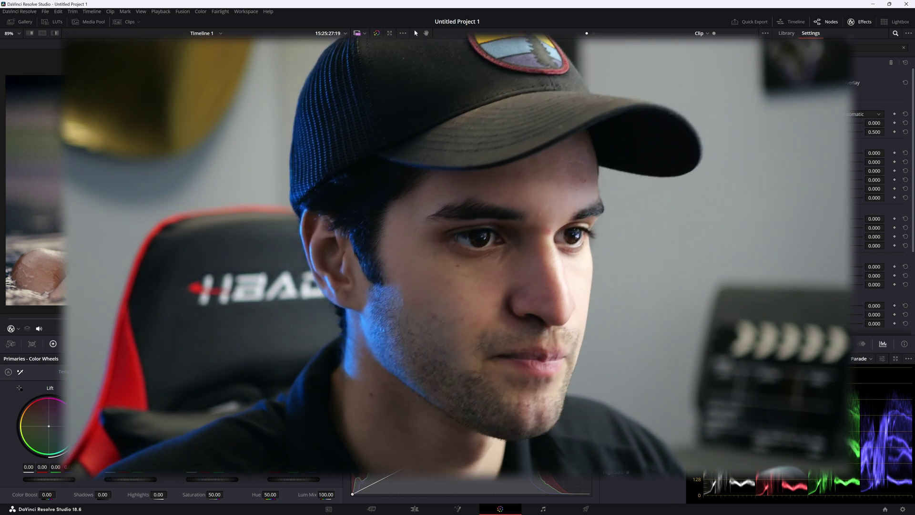
drag(533, 201, 539, 205)
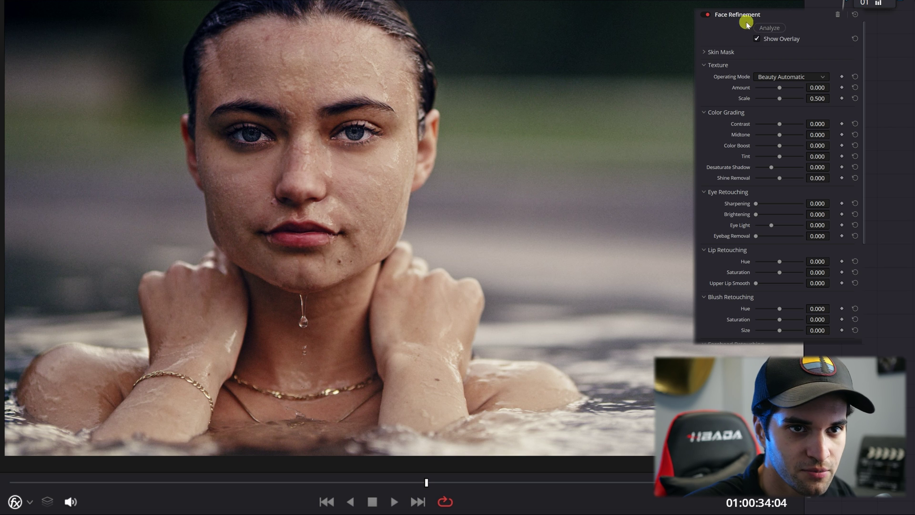
Analyze the clip to track the face, check tracking on another frame, and hide the overlay.
click(771, 28)
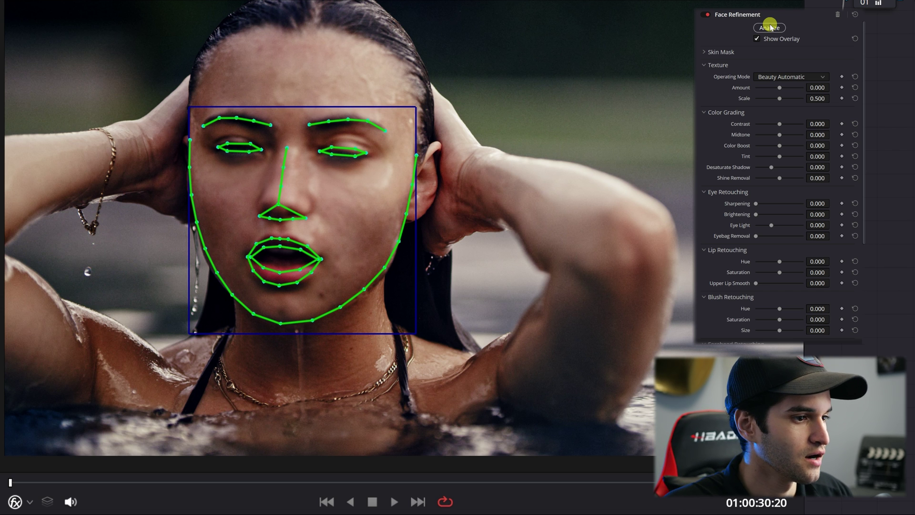
drag(441, 483, 476, 482)
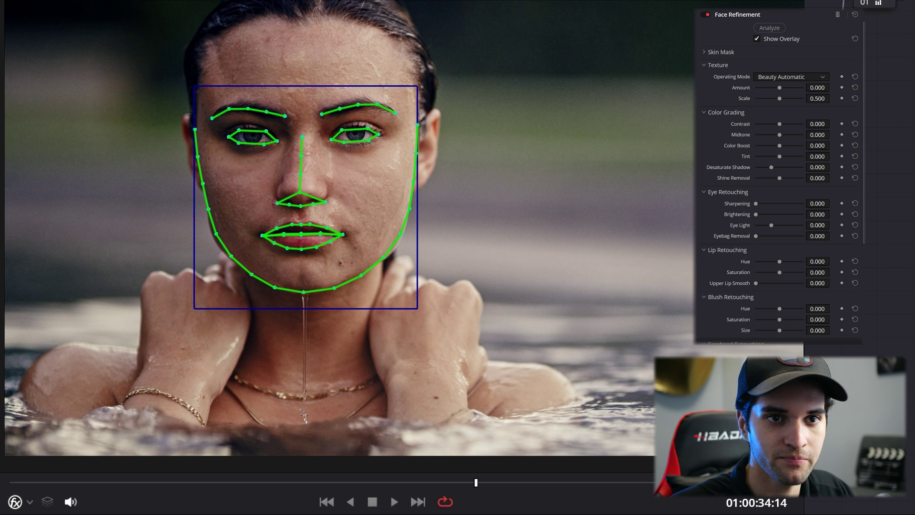
click(757, 39)
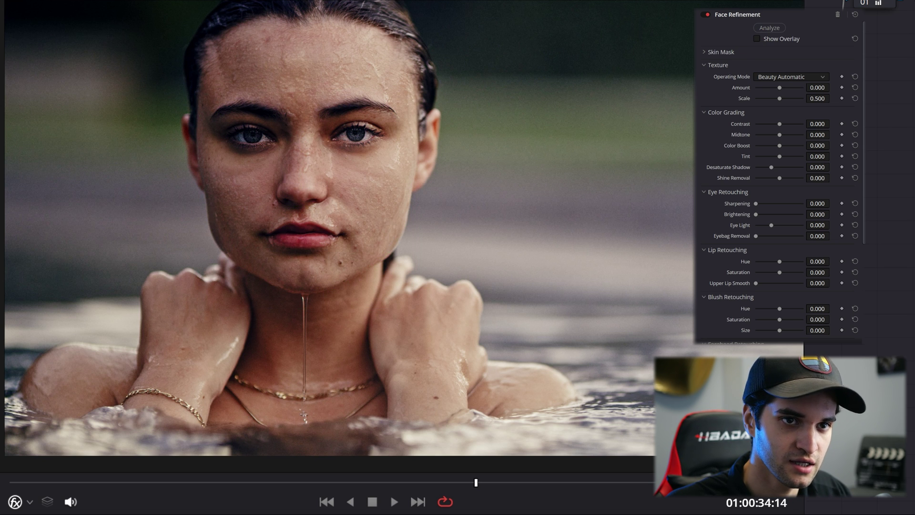
click(758, 39)
click(758, 39)
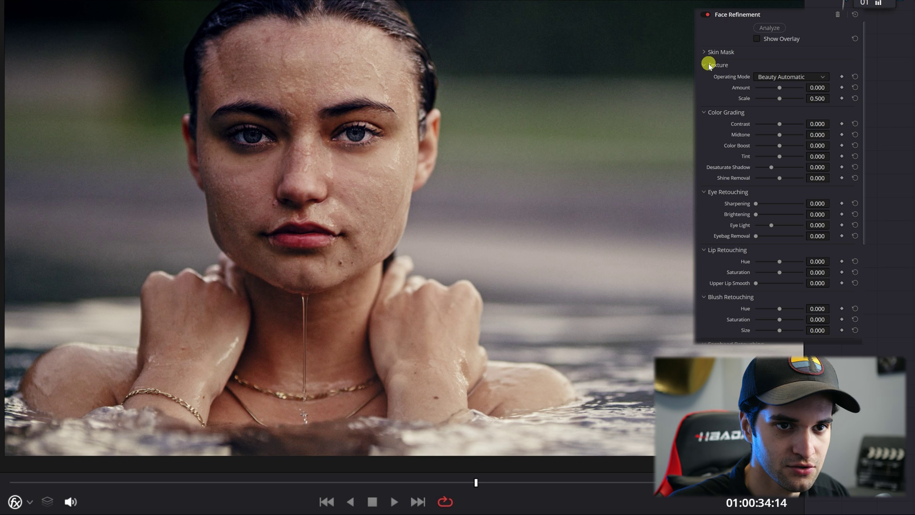
Set Texture Amount 0.426, Contrast 0.248, Midtone 0.064, Color Boost 0.119, and nudge Tint.
mouse_move(779, 88)
mouse_down()
mouse_move(805, 91)
mouse_move(772, 90)
mouse_move(786, 89)
mouse_up()
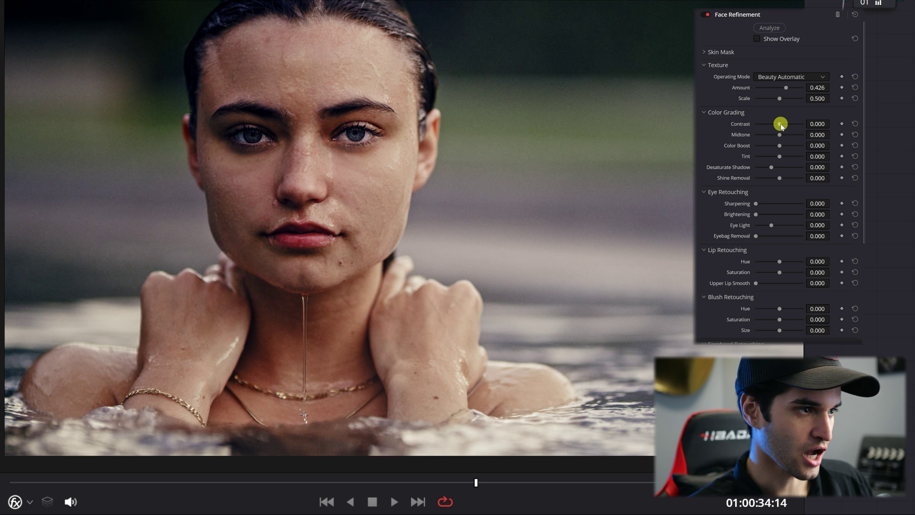
drag(782, 126, 785, 126)
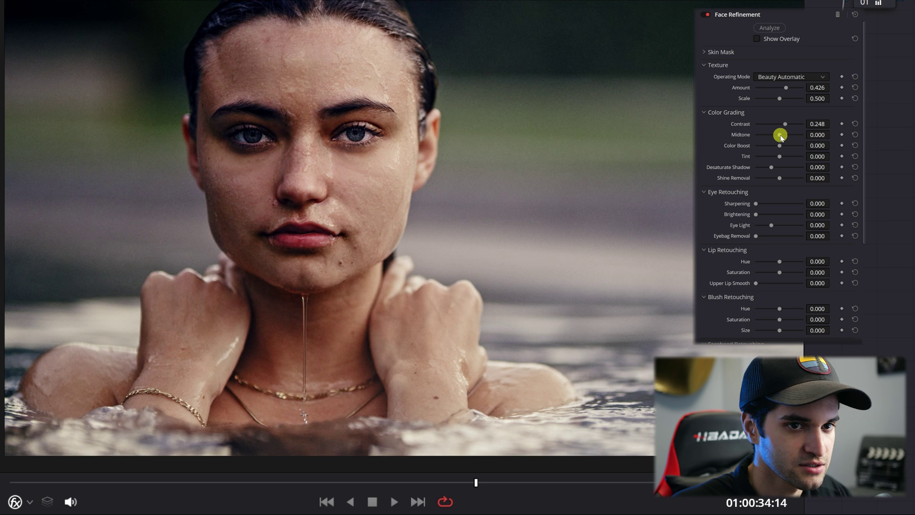
drag(779, 135, 782, 136)
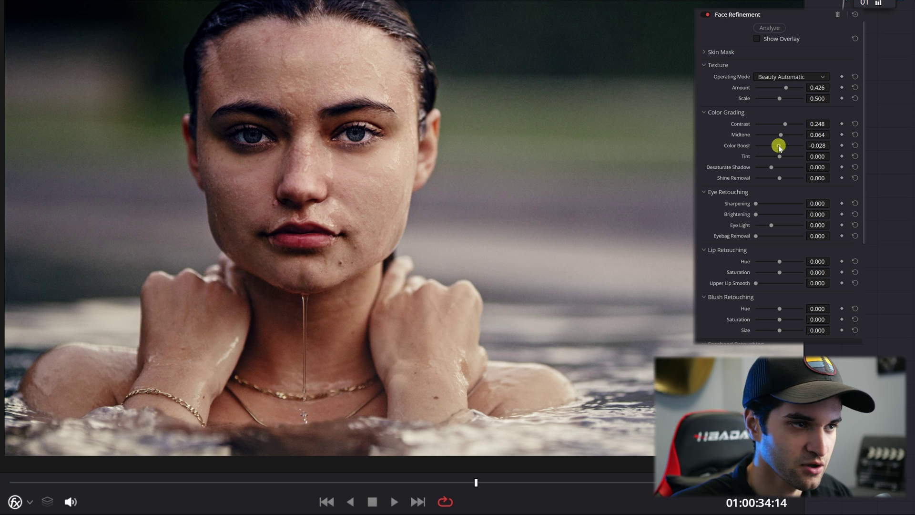
drag(780, 148, 783, 148)
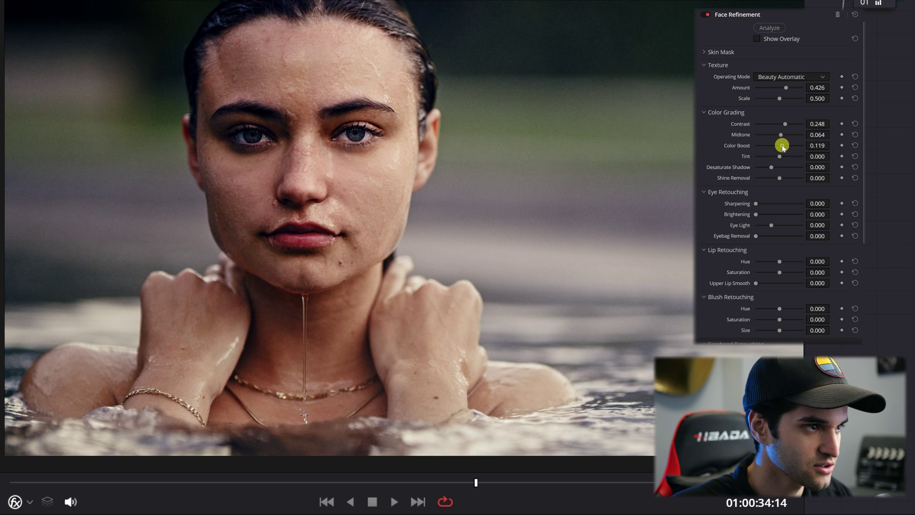
click(786, 135)
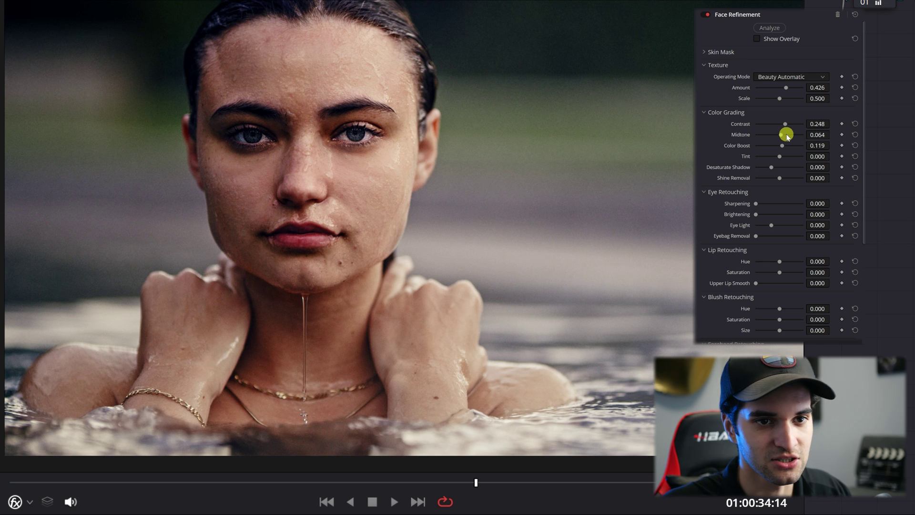
click(781, 156)
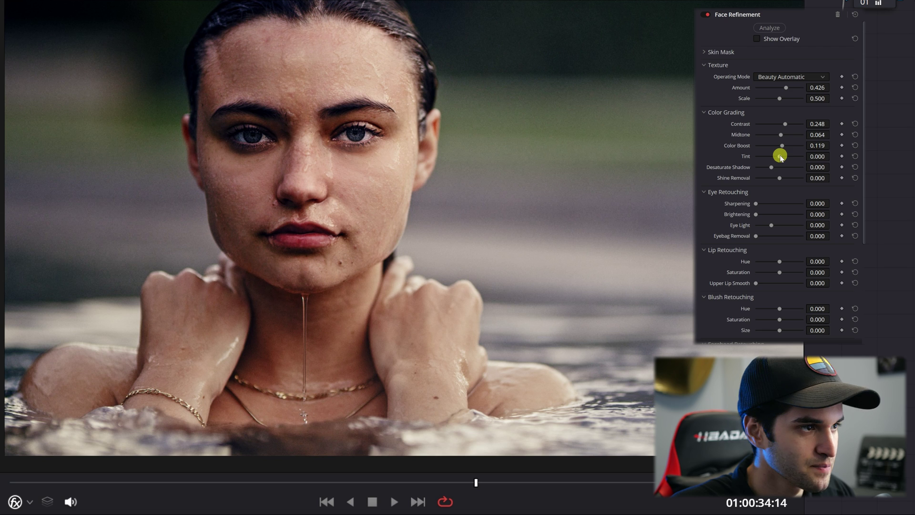
mouse_move(782, 158)
mouse_down()
mouse_move(793, 156)
mouse_move(763, 156)
mouse_move(814, 165)
mouse_move(782, 158)
mouse_move(750, 168)
mouse_move(779, 167)
mouse_up()
With the vectorscope open, raise Desaturate Shadow to 0.463 and Color Boost to 0.284.
key(ctrl+shift+w)
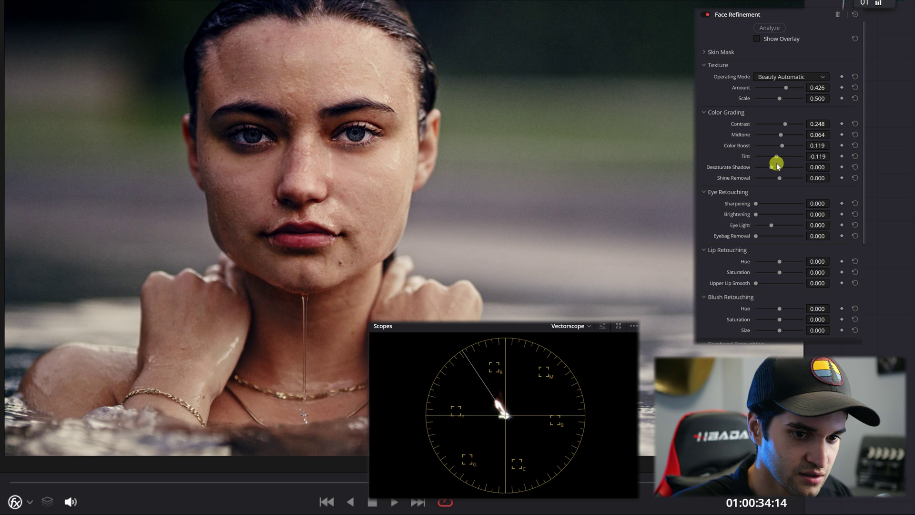
drag(777, 165, 776, 167)
scroll(523, 126, up, 6)
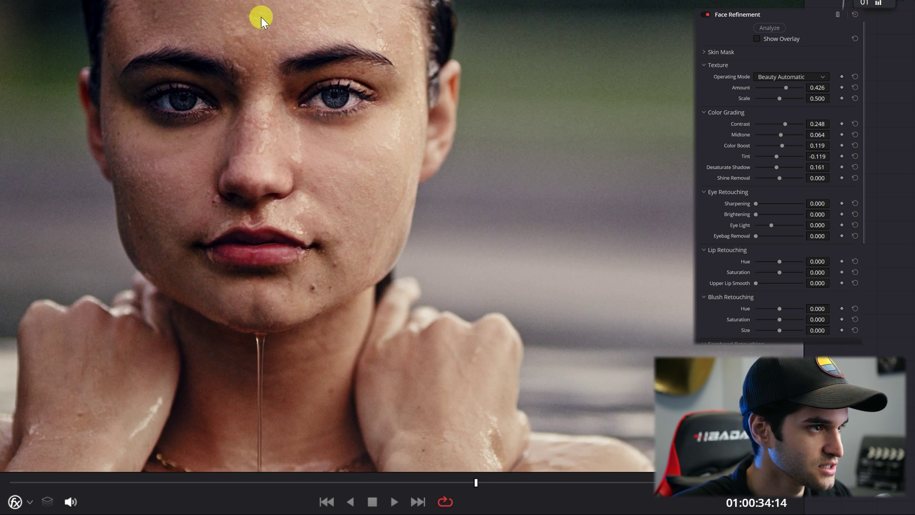
scroll(388, 173, up, 2)
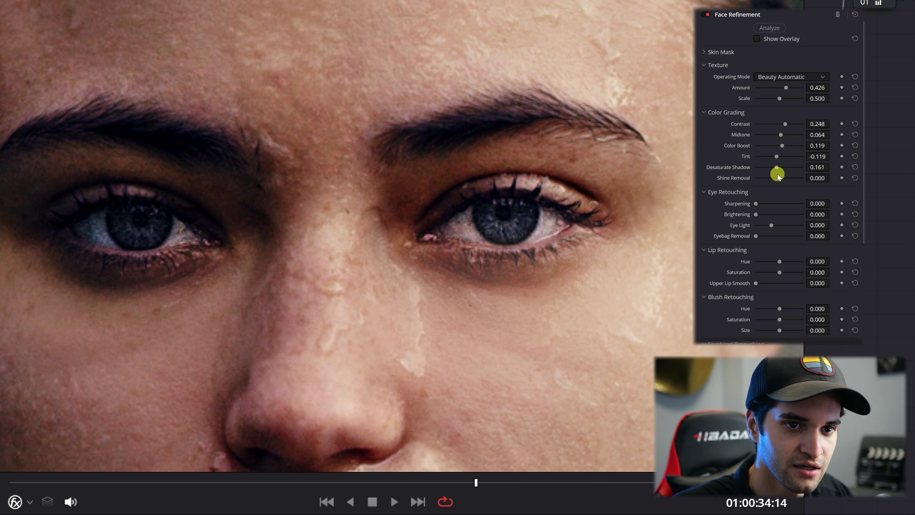
drag(777, 167, 777, 166)
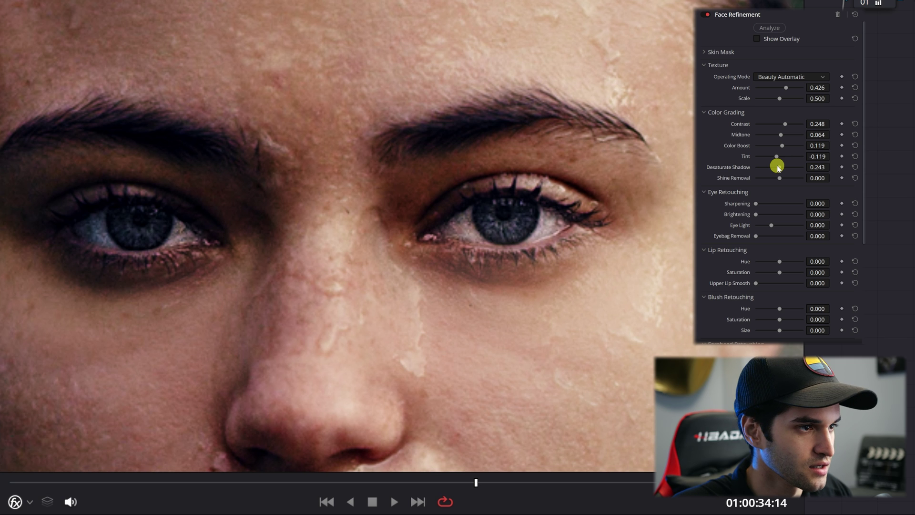
drag(778, 167, 786, 162)
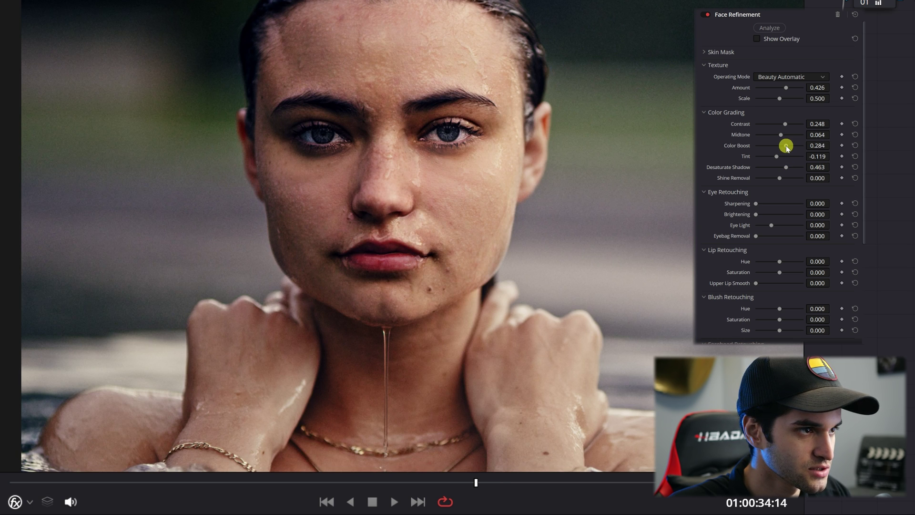
scroll(740, 221, down, 2)
scroll(747, 129, up, 1)
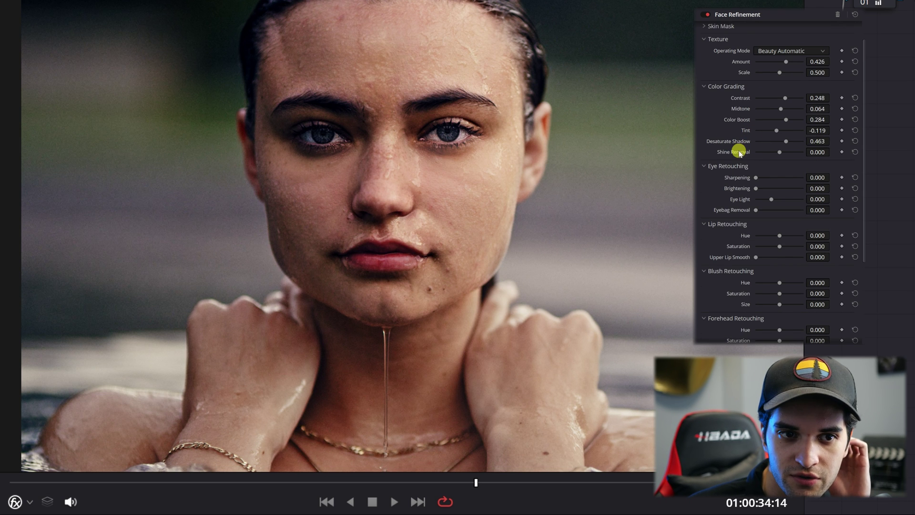
Try Shine Removal on the skin, then reset it to zero.
drag(780, 152, 793, 157)
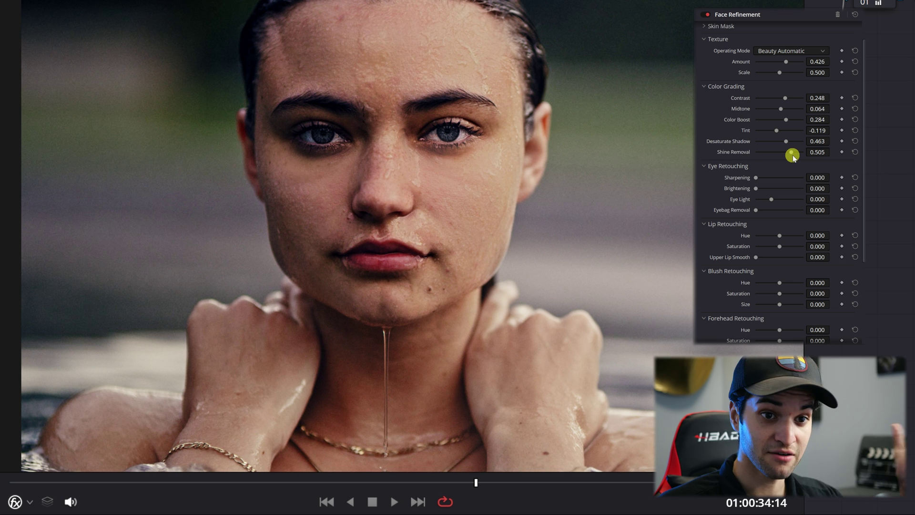
double_click(728, 153)
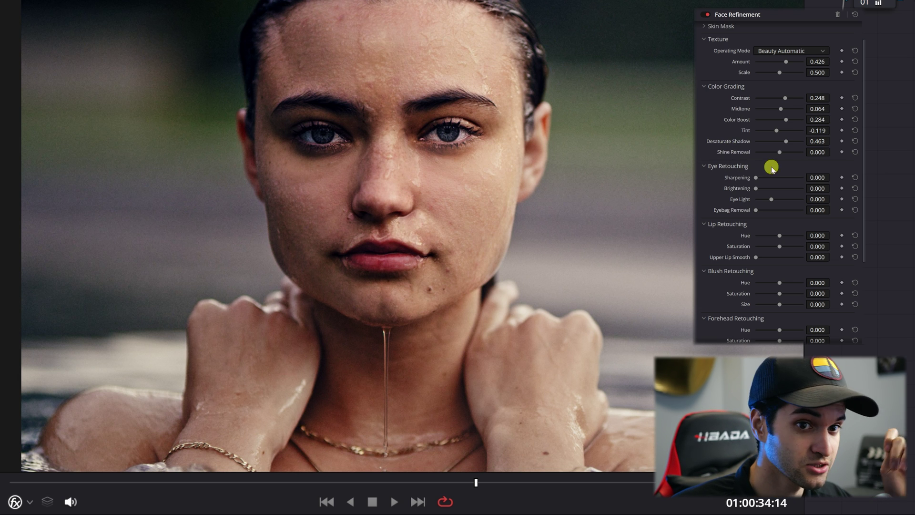
scroll(759, 185, down, 1)
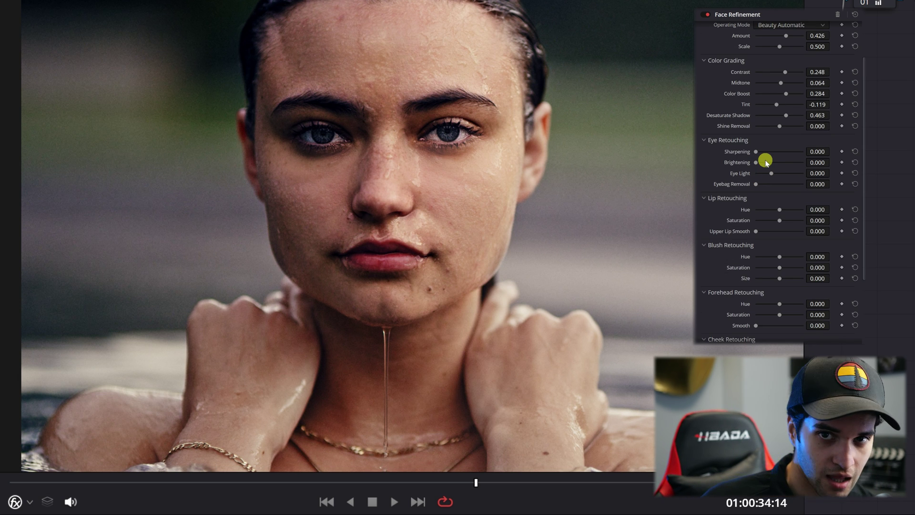
Set eye Sharpening 0.073, Brightening 0.073, Eye Light 0.051 and Eyebag Removal 0.220.
drag(757, 153, 759, 153)
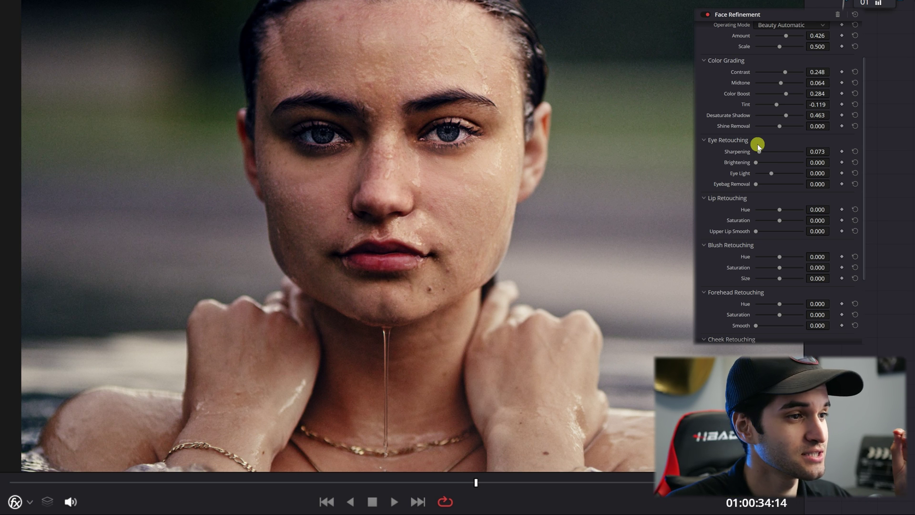
drag(751, 164, 758, 162)
drag(764, 160, 732, 165)
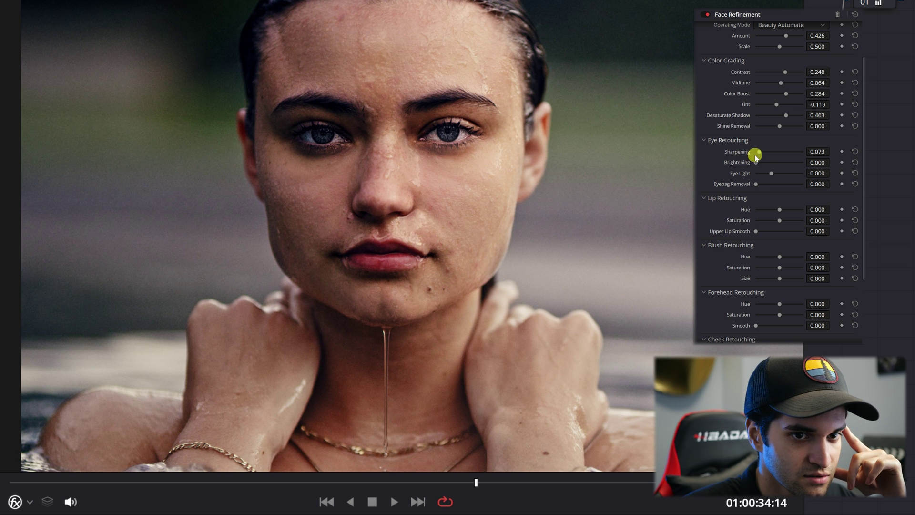
drag(757, 158, 760, 162)
mouse_move(772, 173)
mouse_down()
mouse_move(807, 174)
mouse_move(758, 175)
mouse_move(783, 174)
mouse_move(766, 174)
mouse_up()
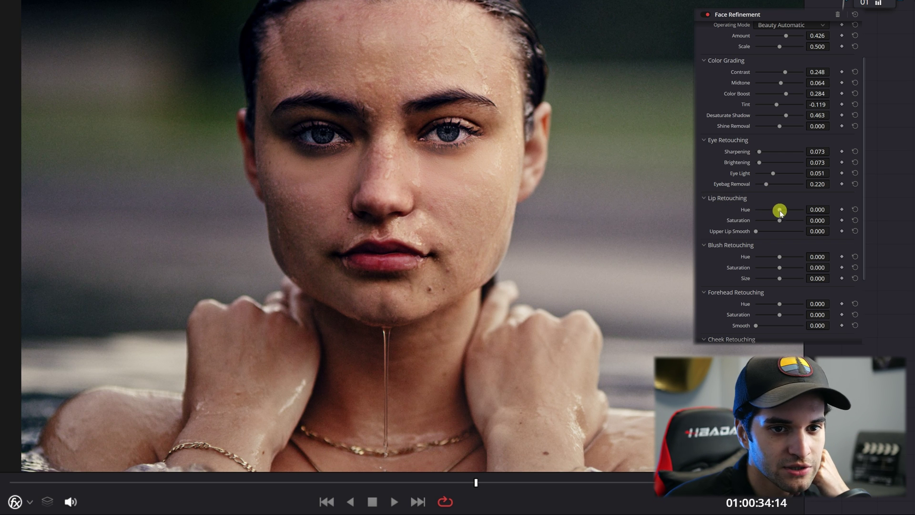
Reset Lip Hue, set Lip Saturation 0.358, Upper Lip Smooth 0.835, Blush Hue 0.376, Blush Saturation 0.431.
mouse_move(783, 212)
mouse_down()
mouse_move(798, 211)
mouse_move(784, 228)
mouse_up()
double_click(747, 211)
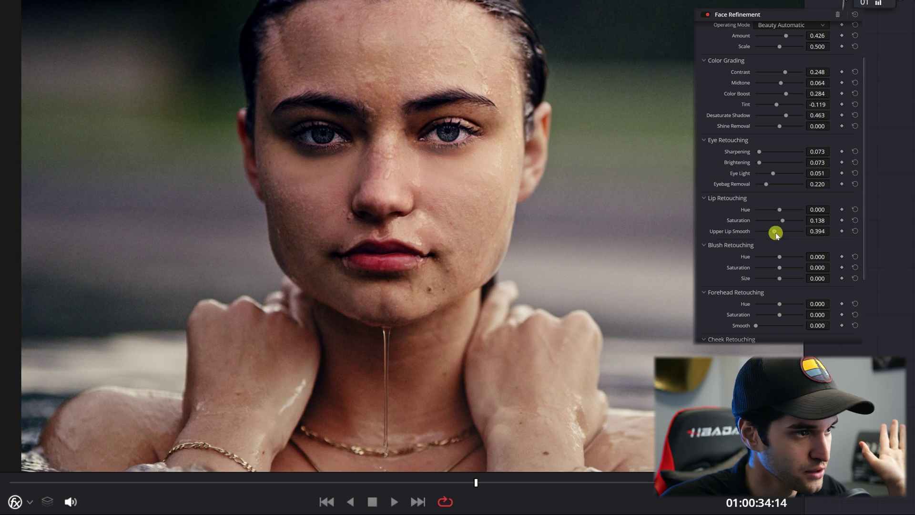
mouse_move(777, 235)
mouse_down()
mouse_move(796, 235)
mouse_move(789, 221)
mouse_up()
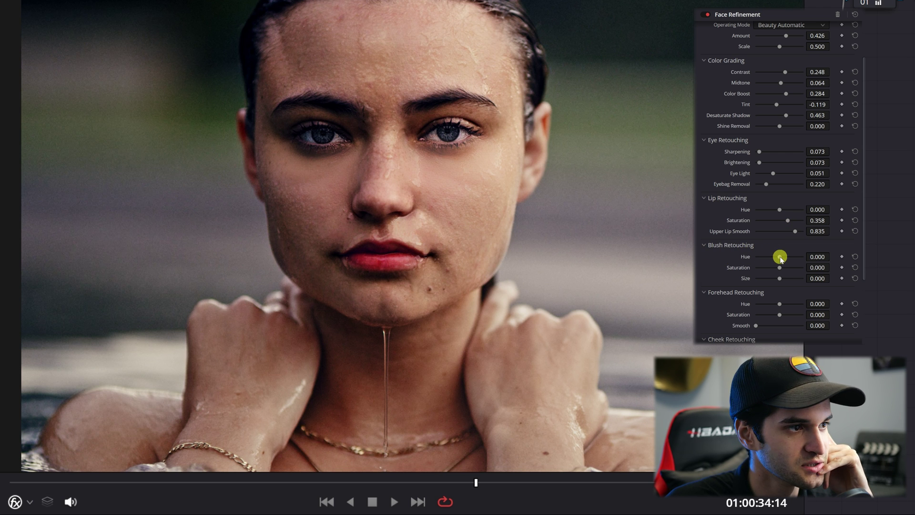
drag(788, 257, 789, 257)
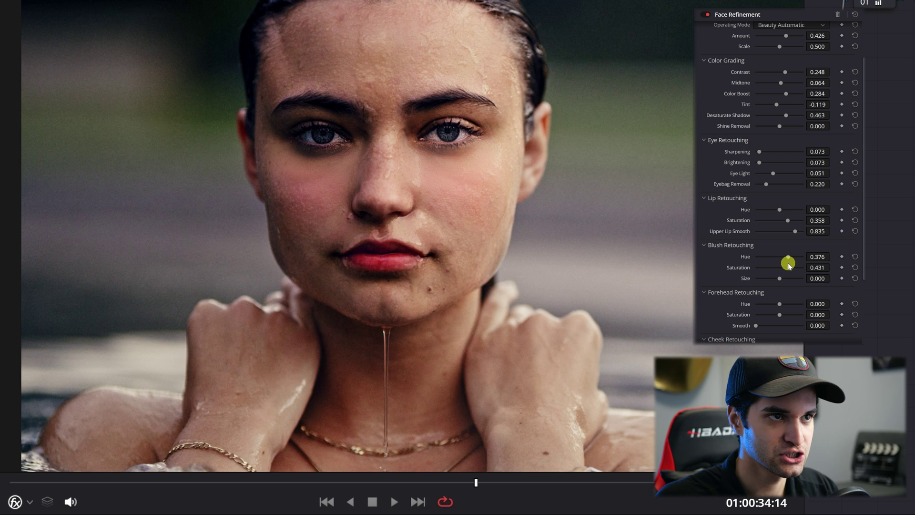
Smooth the forehead and tint the chin with Hue 0.248 and Saturation 0.193.
scroll(769, 236, down, 3)
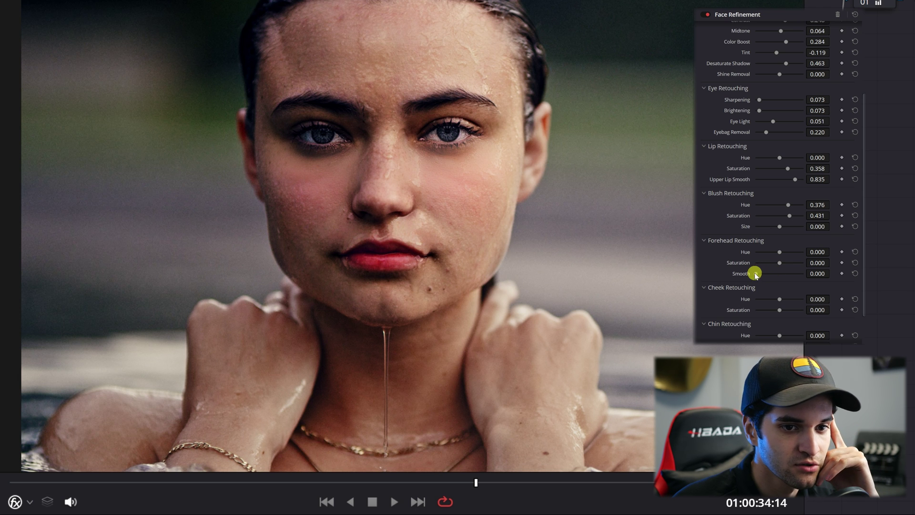
drag(756, 274, 783, 275)
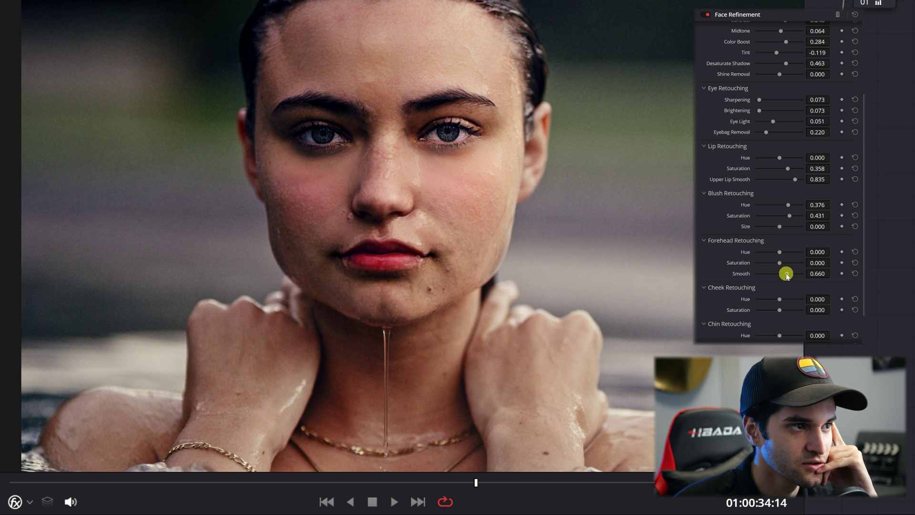
scroll(787, 275, down, 2)
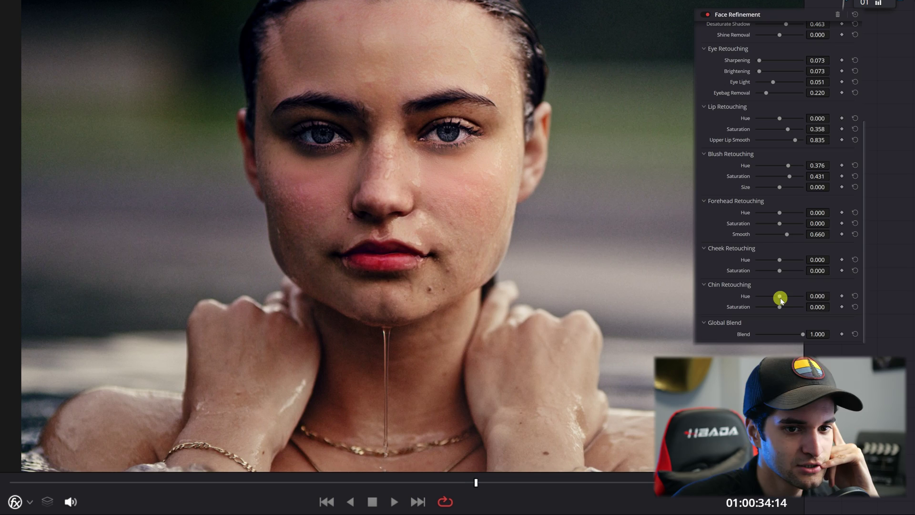
mouse_move(781, 297)
mouse_down()
mouse_move(799, 298)
mouse_move(780, 299)
mouse_move(785, 308)
mouse_up()
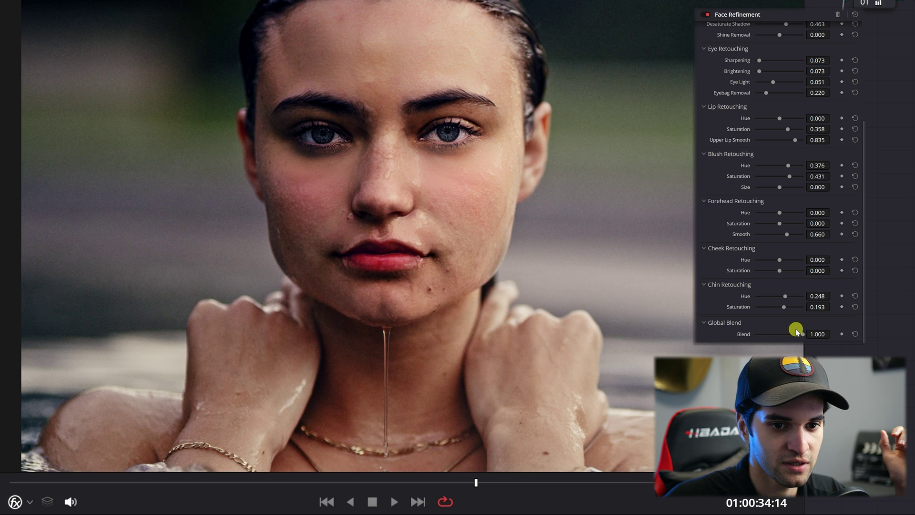
Compare with Global Blend at 0 and back to 1, then lower Forehead Smooth to 0.403.
mouse_move(805, 334)
mouse_down()
mouse_move(733, 334)
mouse_move(853, 334)
mouse_move(747, 330)
mouse_up()
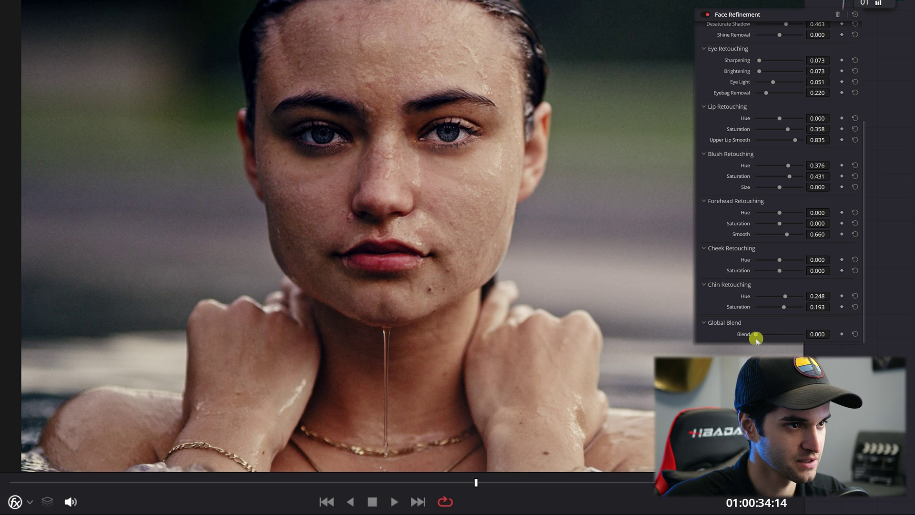
scroll(783, 242, up, 5)
scroll(783, 241, down, 5)
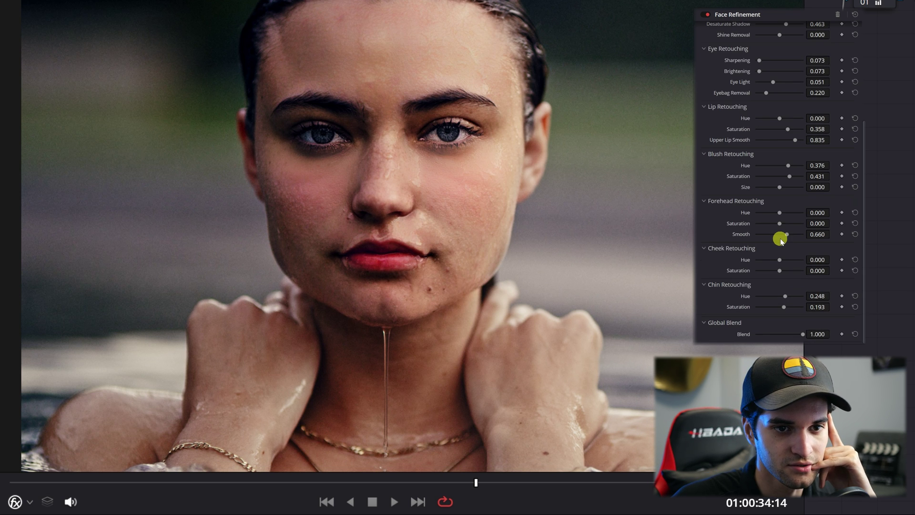
drag(787, 235, 775, 235)
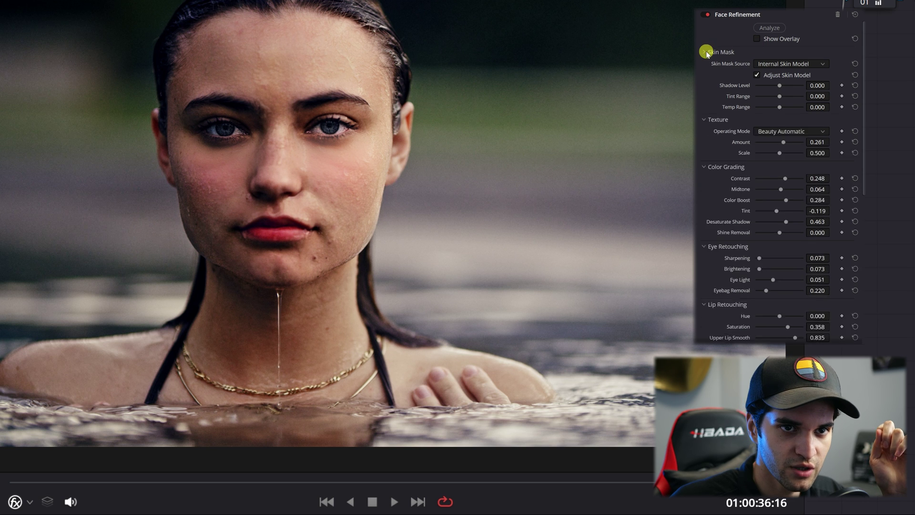
click(705, 52)
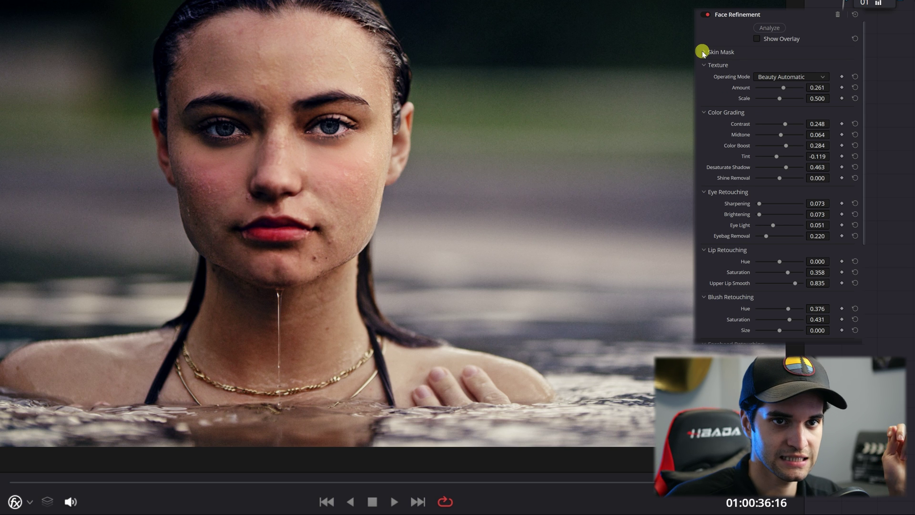
click(704, 52)
scroll(396, 80, up, 2)
scroll(493, 139, up, 2)
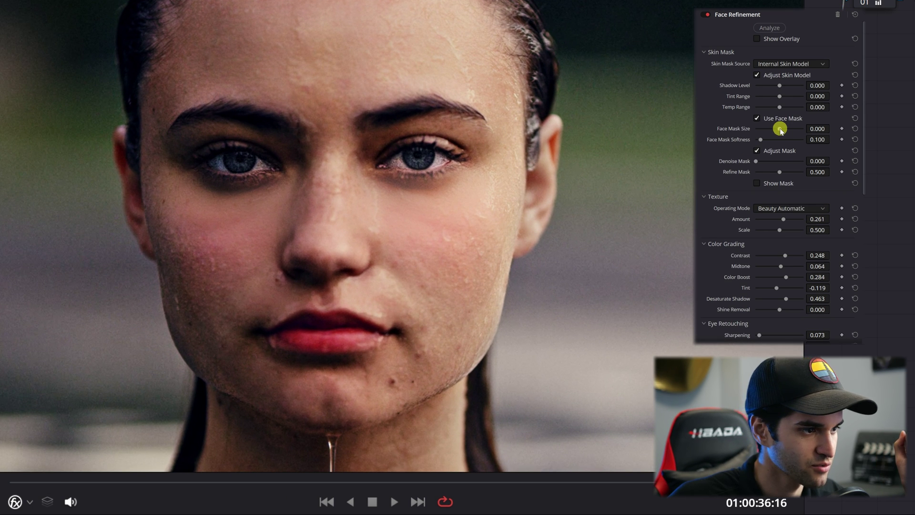
drag(779, 129, 767, 143)
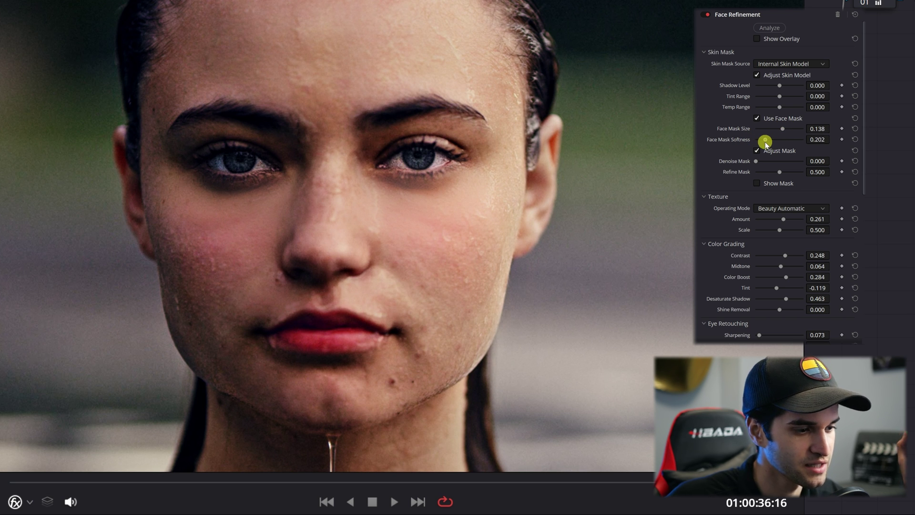
double_click(742, 130)
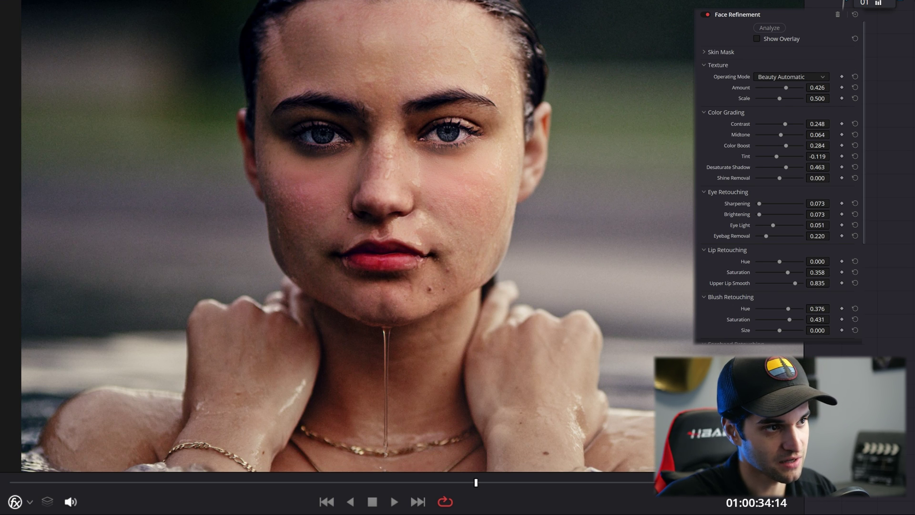
key(ctrl+d)
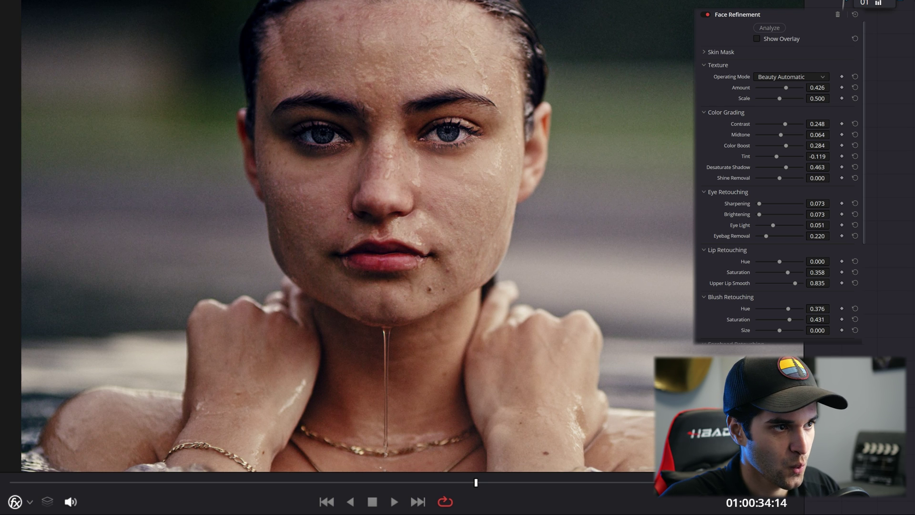